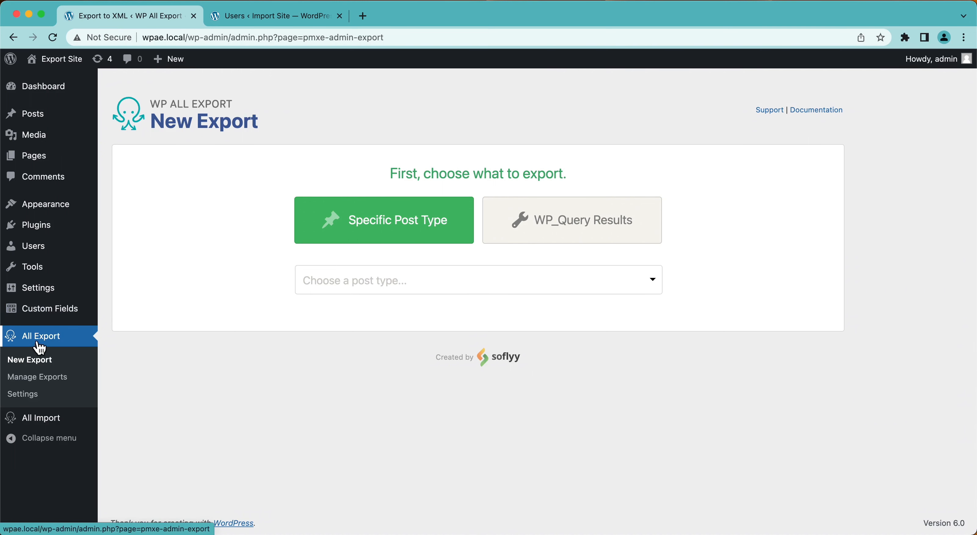
# Choose Users as the post type for the new export and expand its filtering options
pyautogui.click(349, 280)
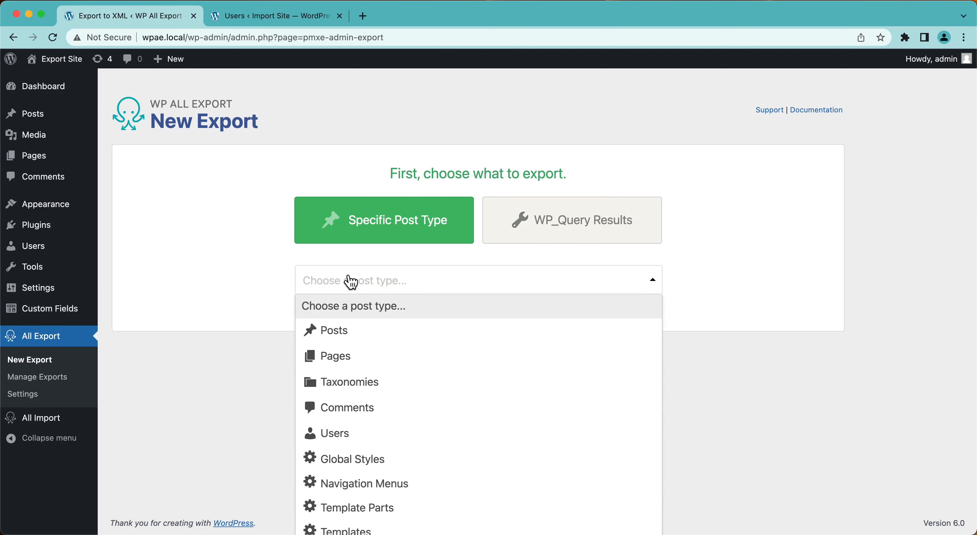
pyautogui.click(350, 435)
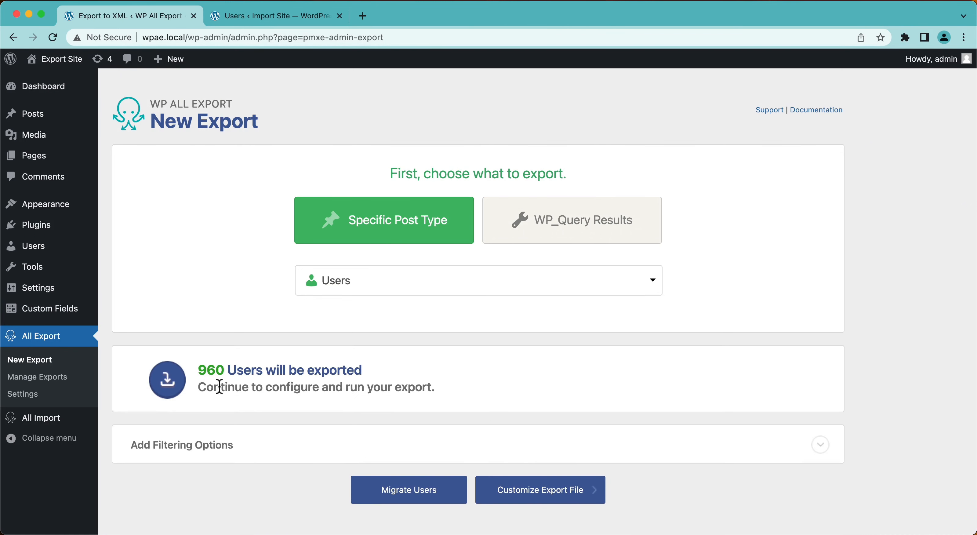
pyautogui.scroll(-2, 309, 377)
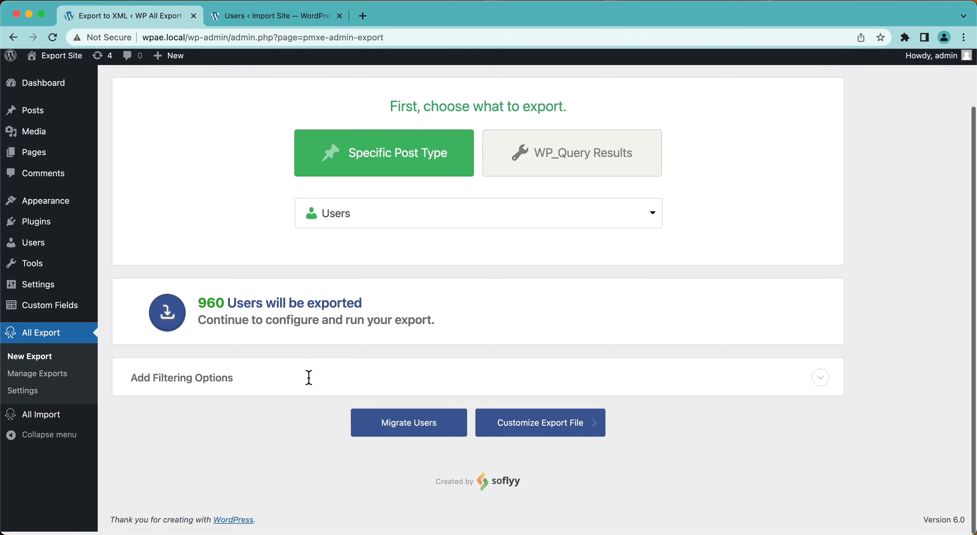
pyautogui.click(232, 392)
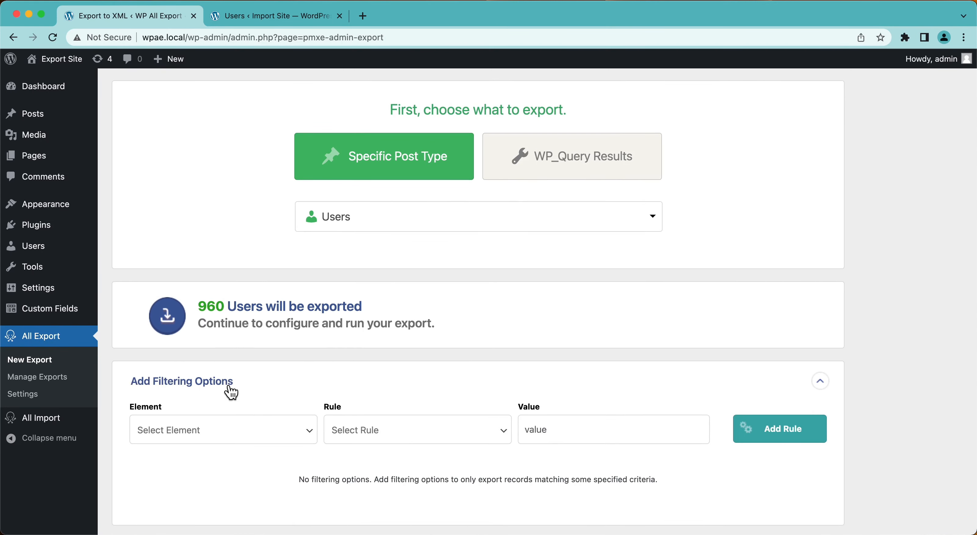
# Add a filter rule so that only users whose User Role doesn't equal "admin" are exported
pyautogui.scroll(-2, 229, 390)
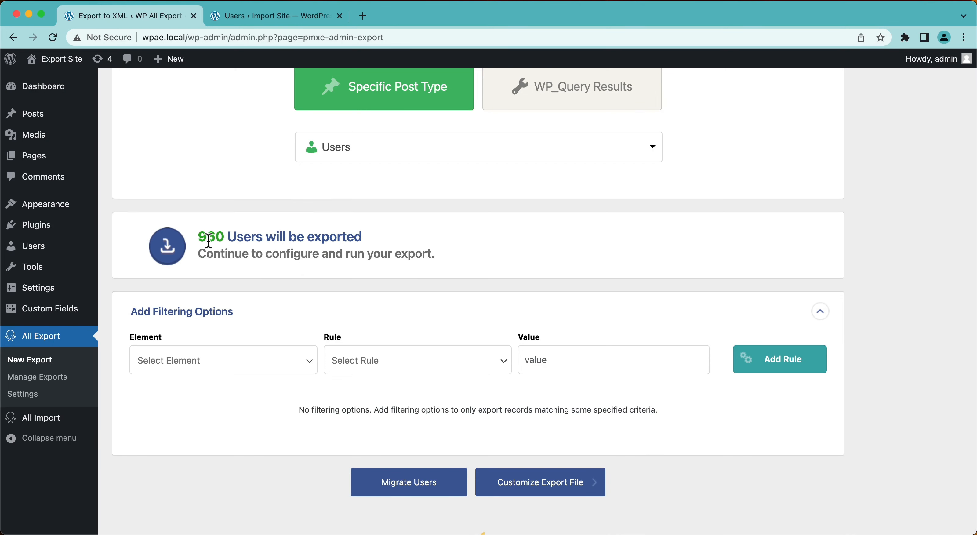
pyautogui.click(224, 373)
pyautogui.scroll(-3, 120, 396)
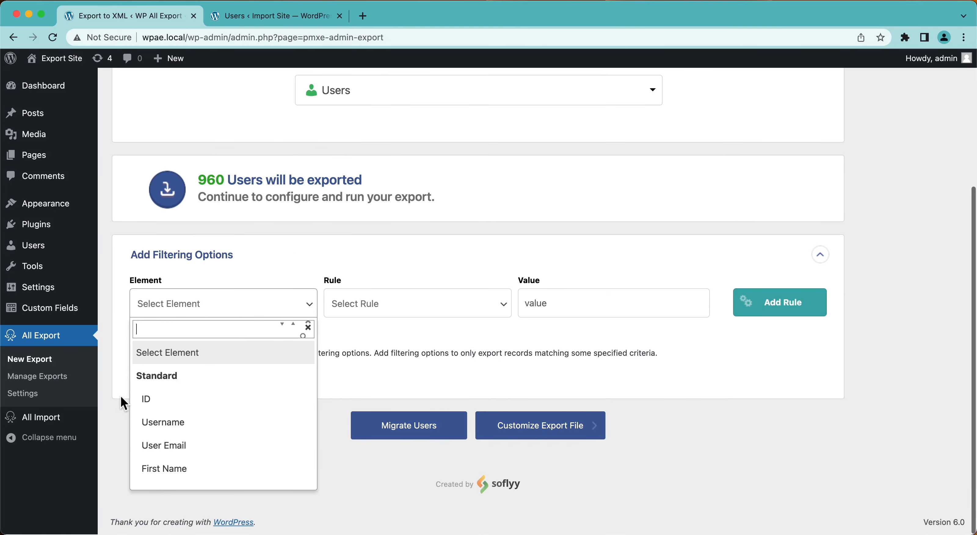
pyautogui.scroll(-4, 209, 427)
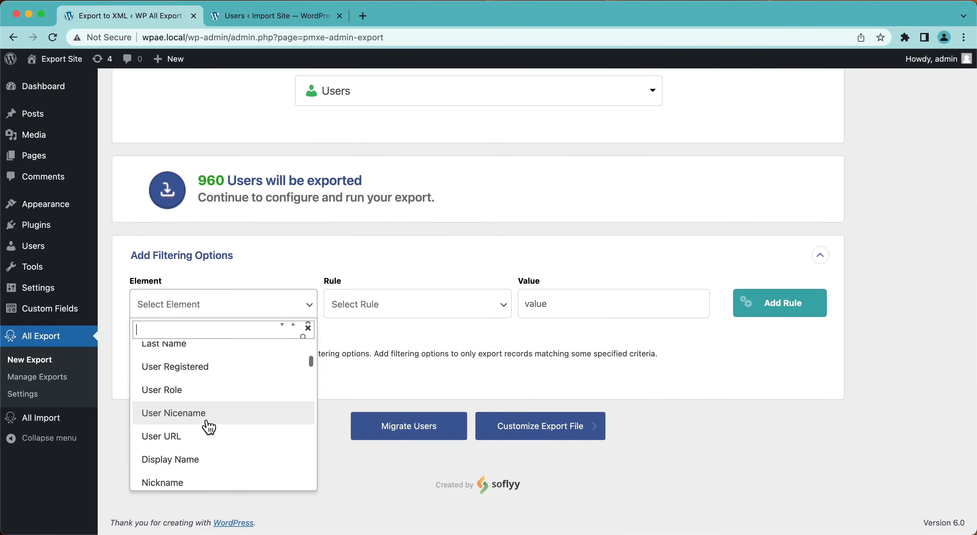
pyautogui.click(196, 394)
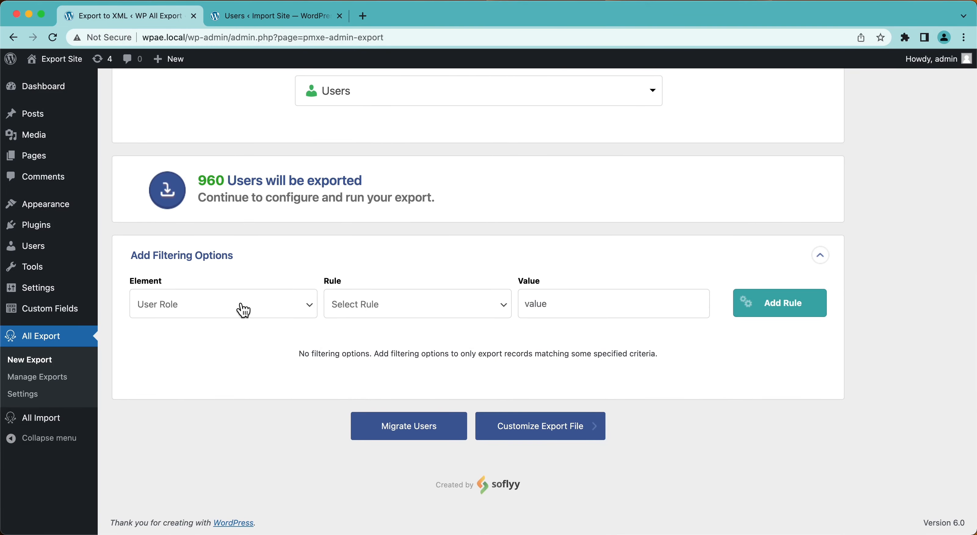
pyautogui.click(403, 304)
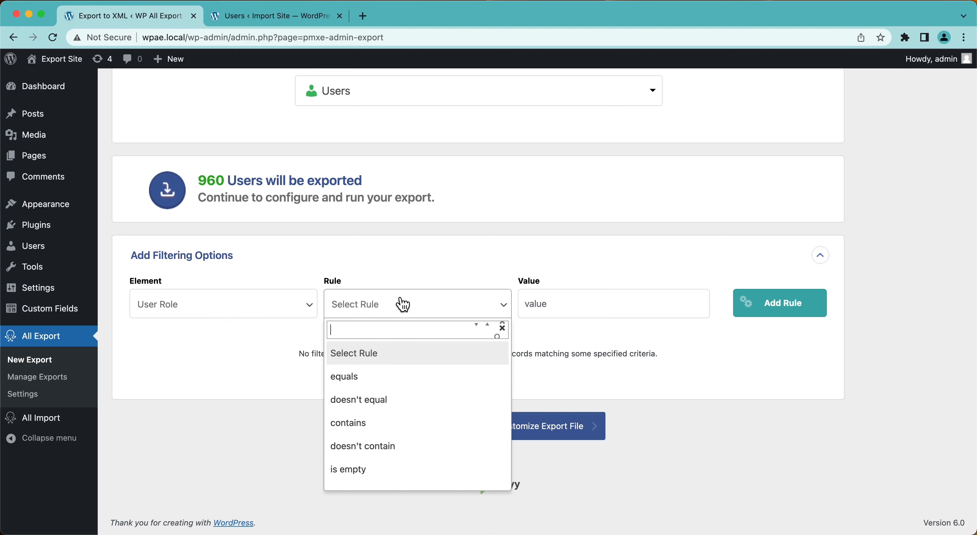
pyautogui.click(389, 402)
pyautogui.click(557, 303)
pyautogui.write('admin')
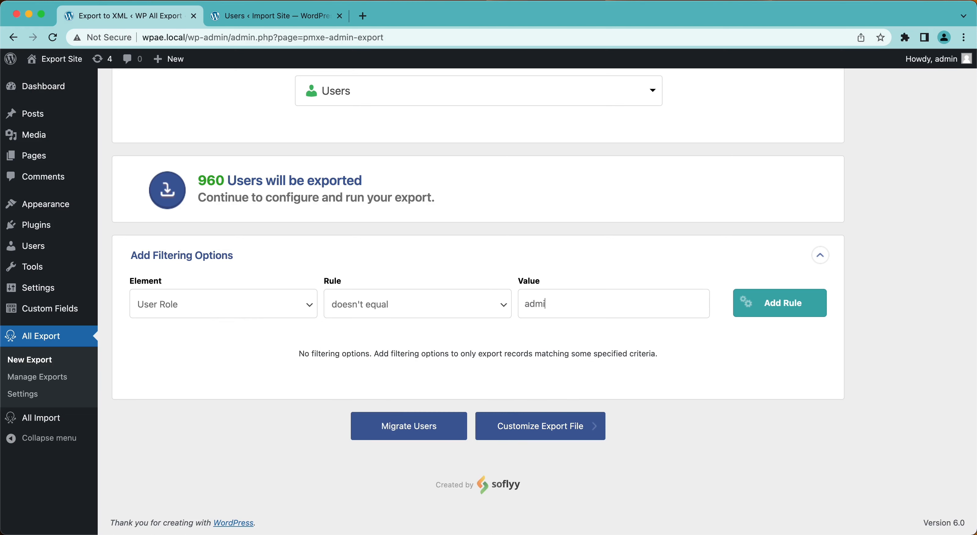
pyautogui.click(807, 311)
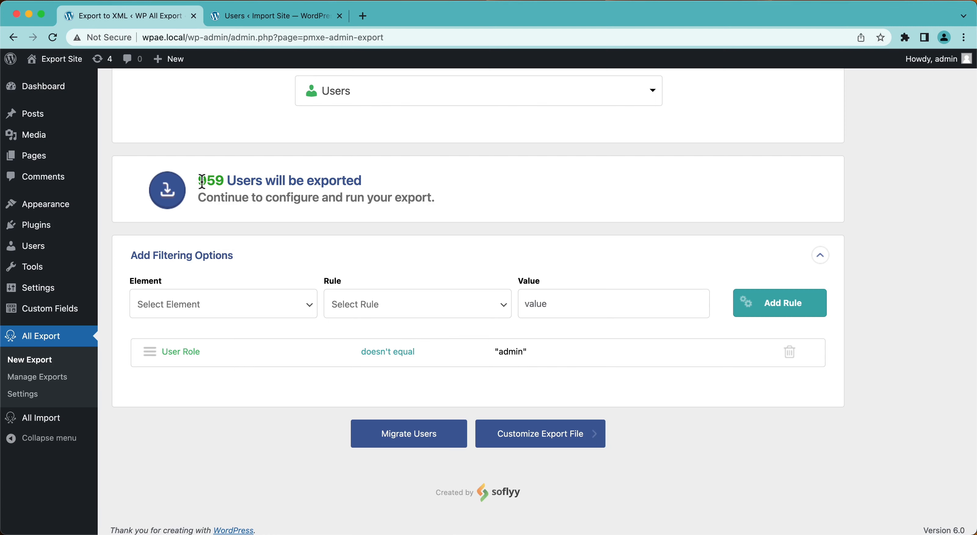
# View the Export Site's full user list in a separate tab and return to the export setup
pyautogui.moveTo(29, 247)
pyautogui.keyDown('super'); pyautogui.click(125, 248); pyautogui.keyUp('super')
pyautogui.click(265, 16)
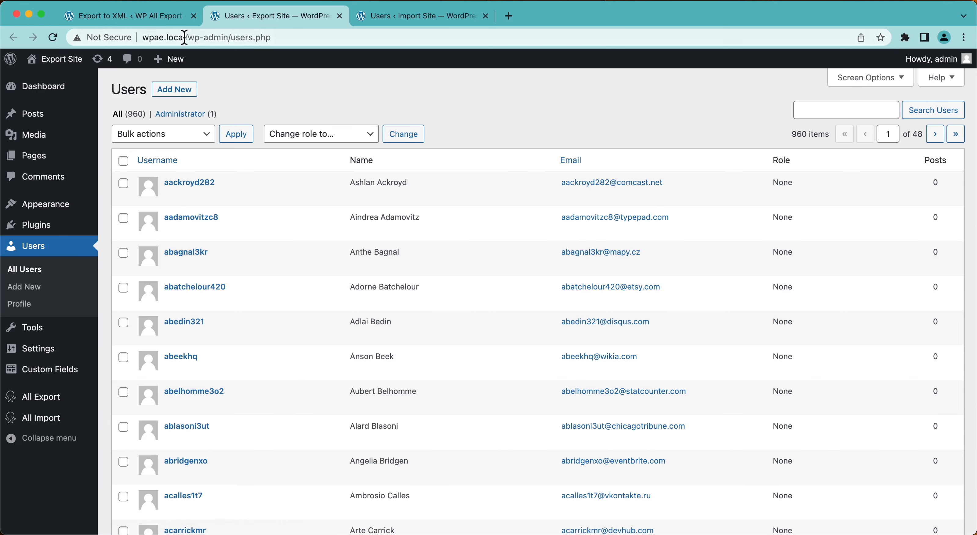
pyautogui.click(340, 16)
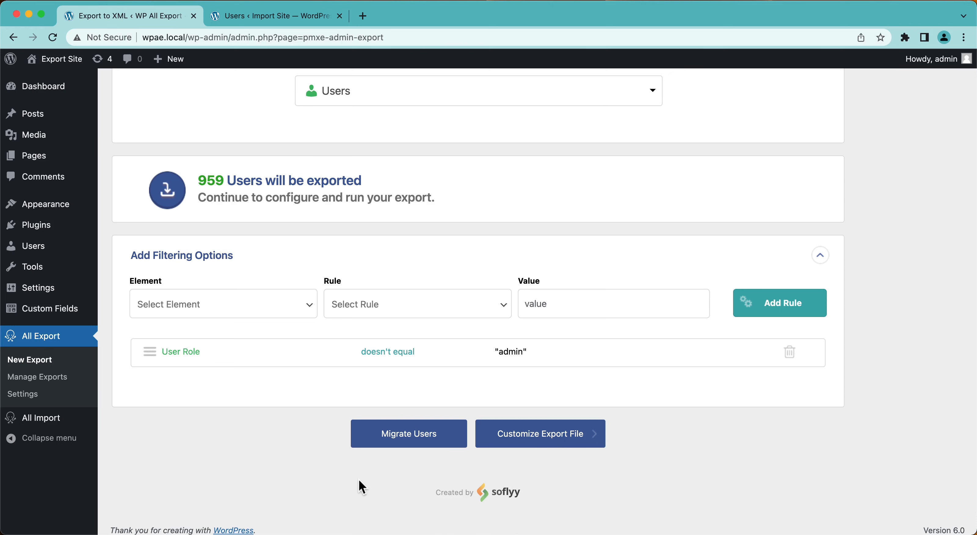
# Run the filtered export with the Migrate Users option and download the resulting bundle
pyautogui.click(379, 440)
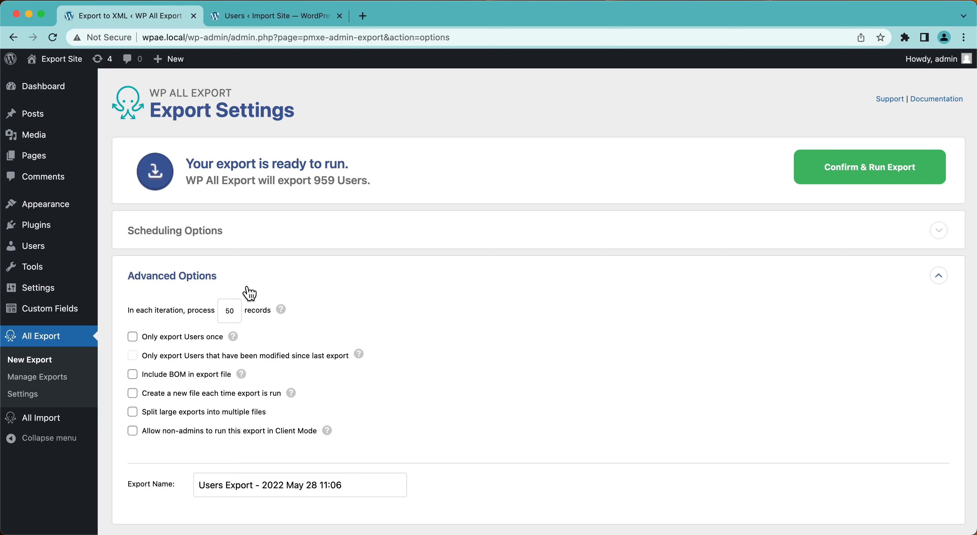
pyautogui.click(815, 175)
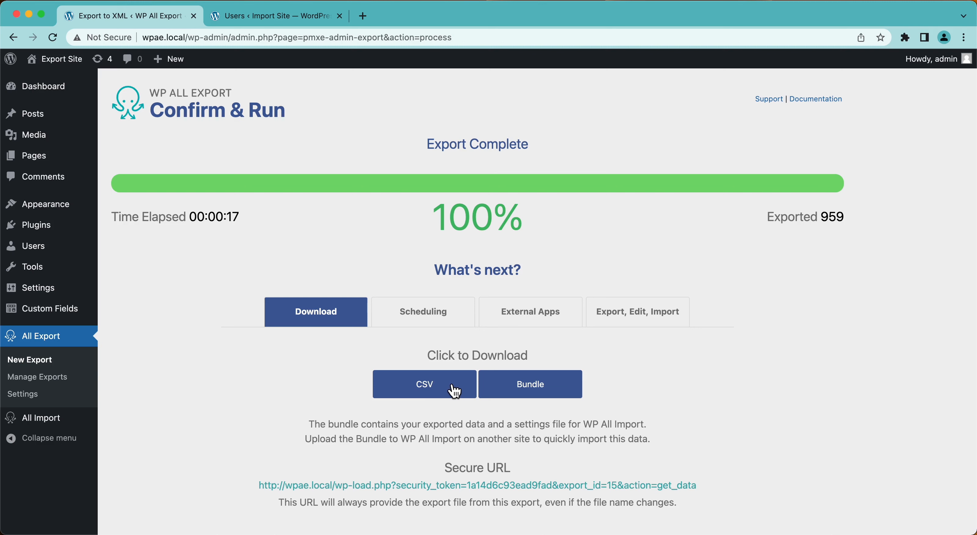
pyautogui.click(497, 389)
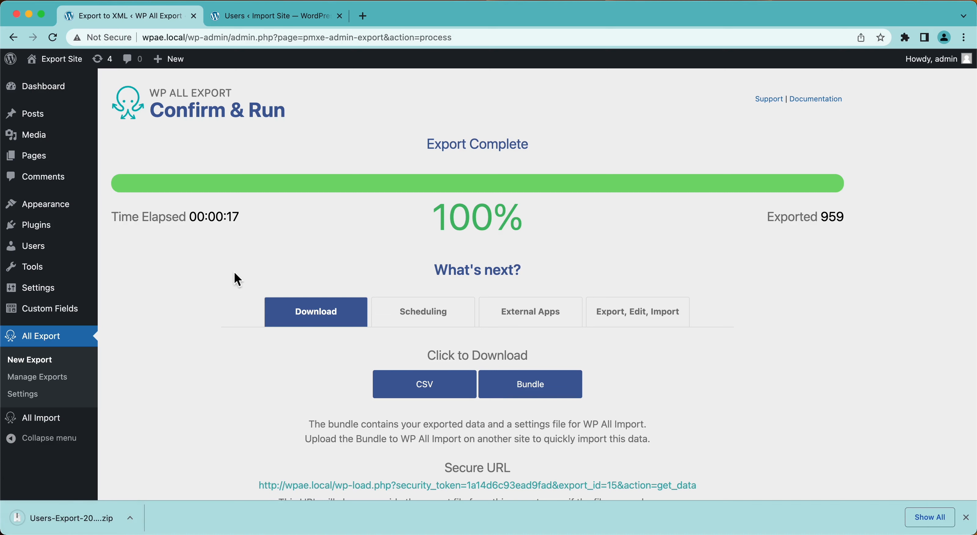
# Switch to the Import Site and start a new import in WP All Import
pyautogui.moveTo(81, 72)
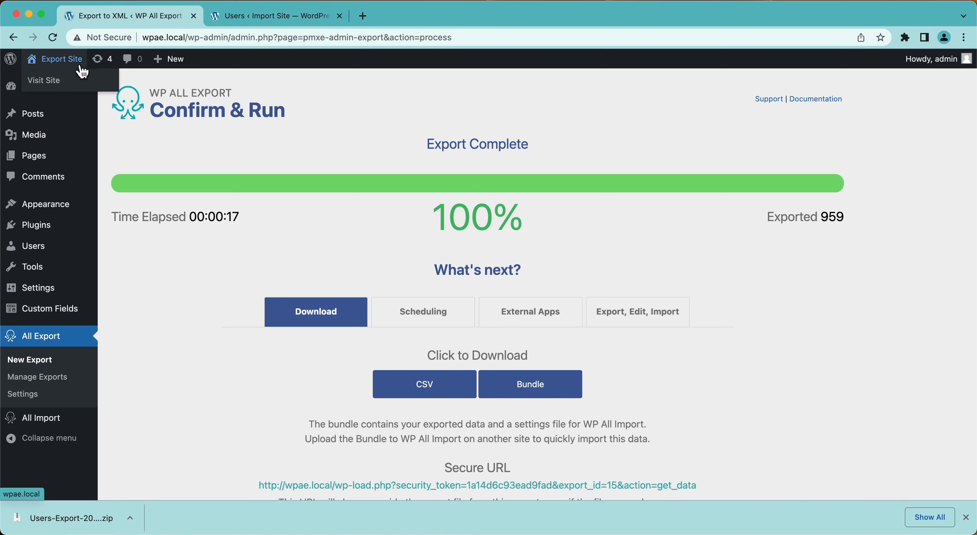
pyautogui.click(269, 17)
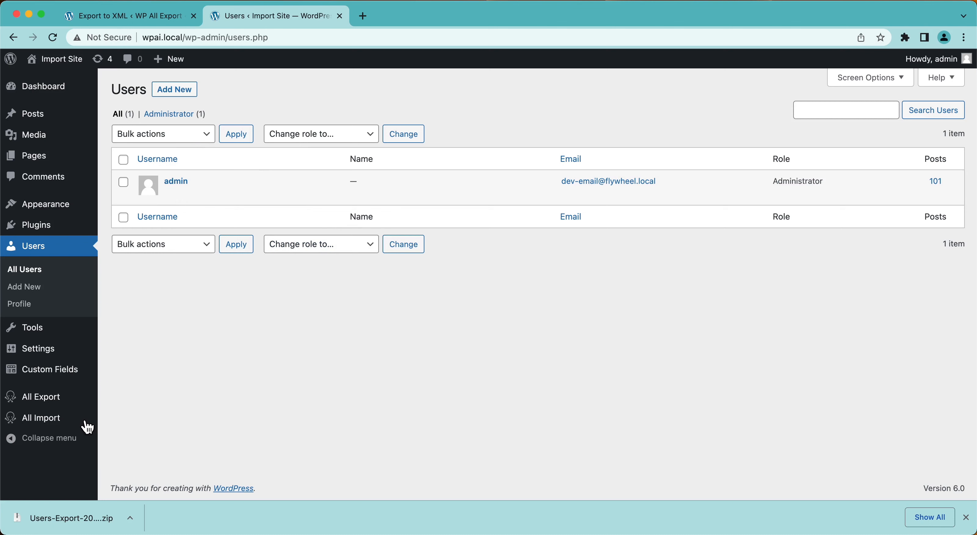
pyautogui.moveTo(79, 428)
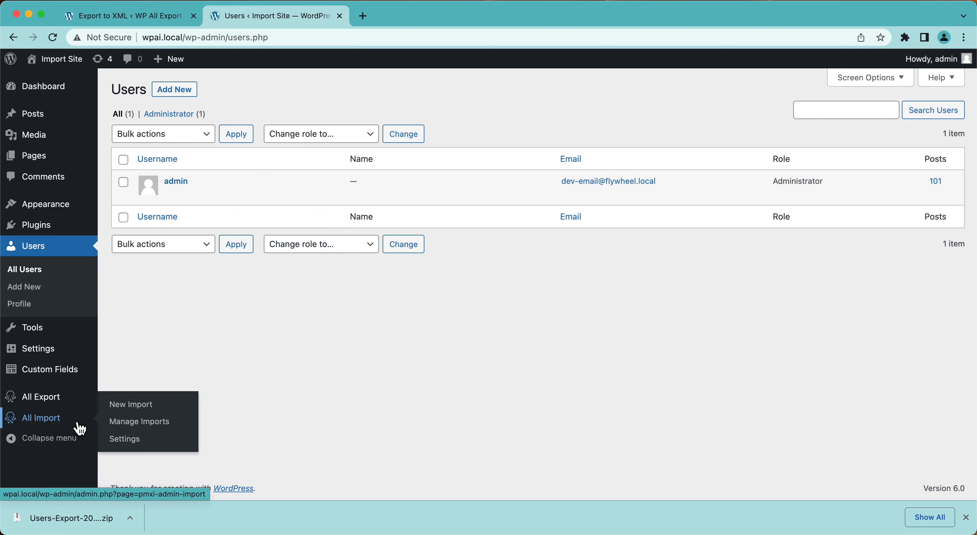
pyautogui.click(141, 405)
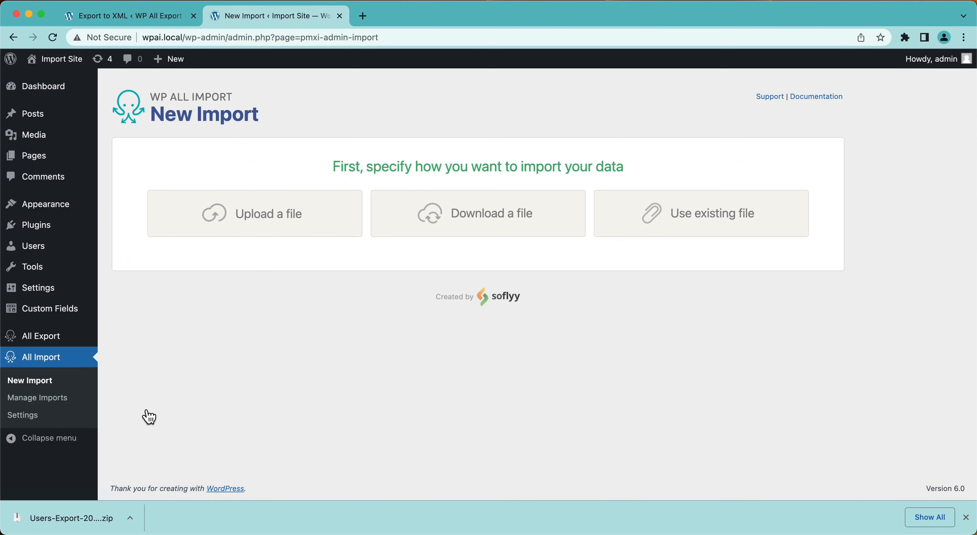
# Upload Users-Export-2022-May-28-1106.zip from Downloads as the import file and skip to Step 4
pyautogui.click(181, 215)
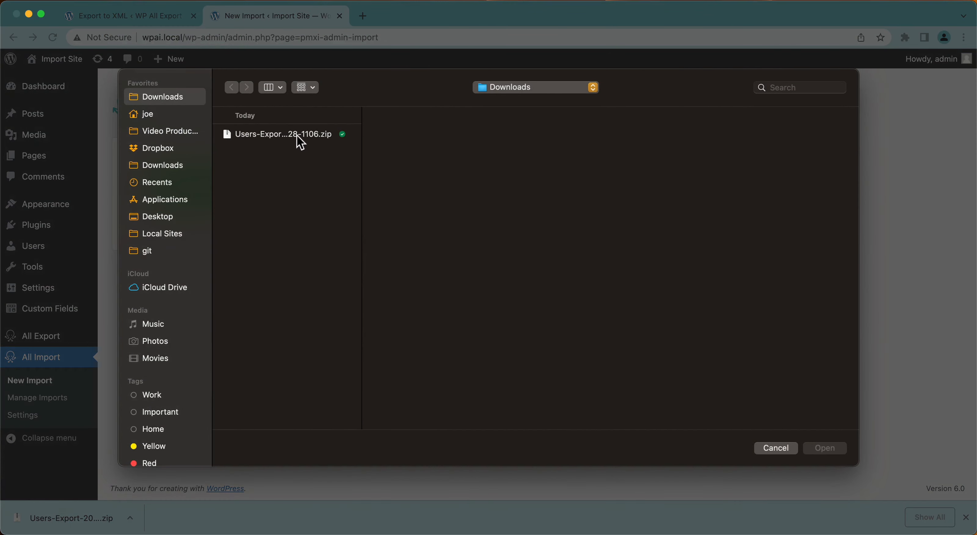
pyautogui.click(297, 135)
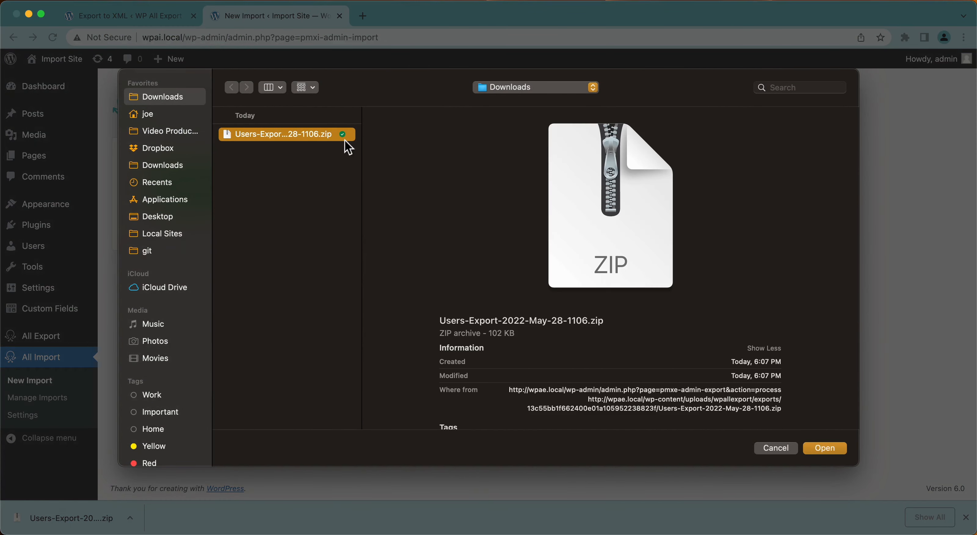
pyautogui.click(819, 449)
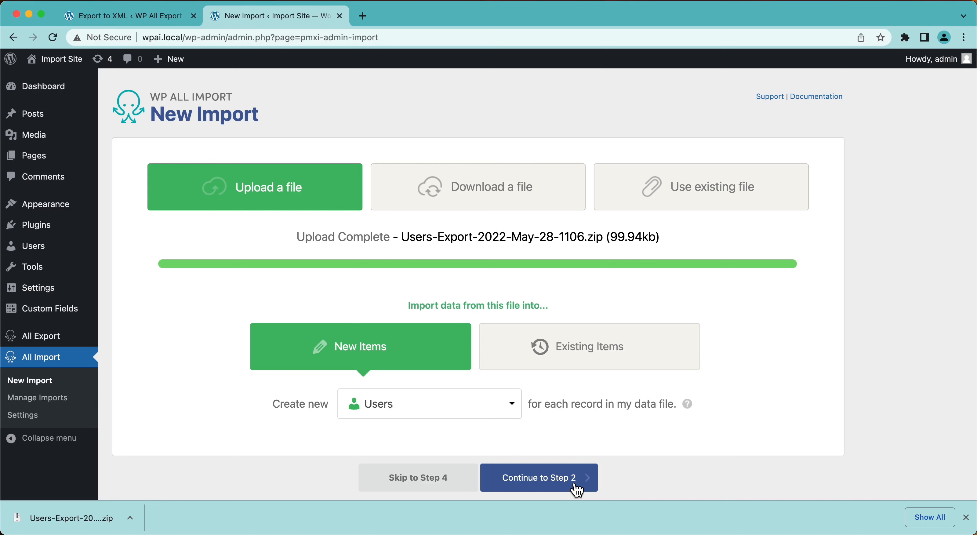
pyautogui.click(465, 482)
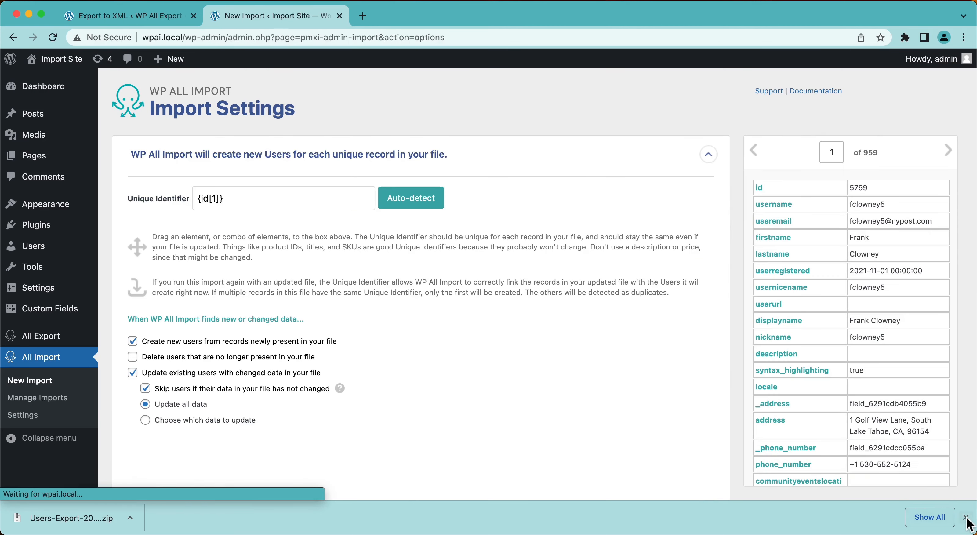
# Review the import's unique identifier, update rules, email notification blocking and advanced settings
pyautogui.click(967, 517)
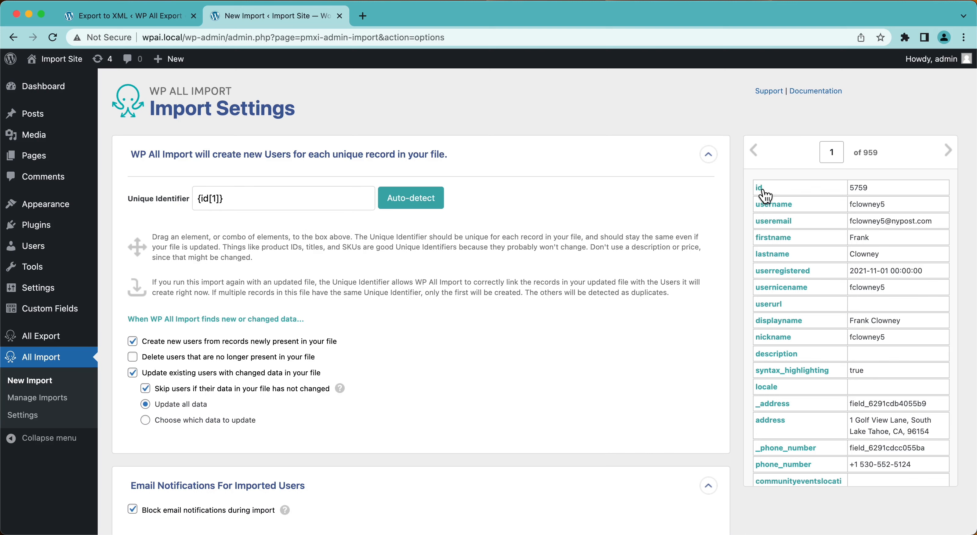
pyautogui.scroll(-3, 381, 239)
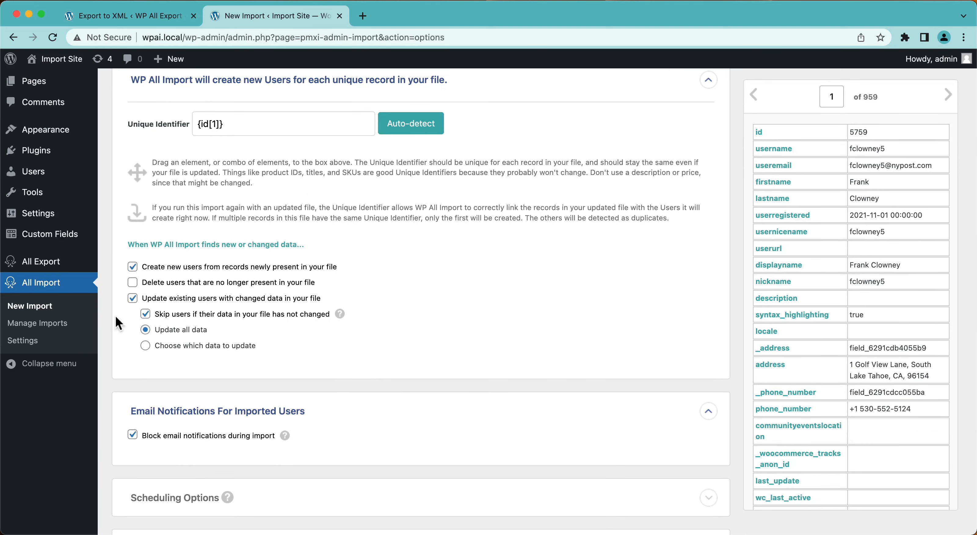
pyautogui.scroll(-4, 252, 231)
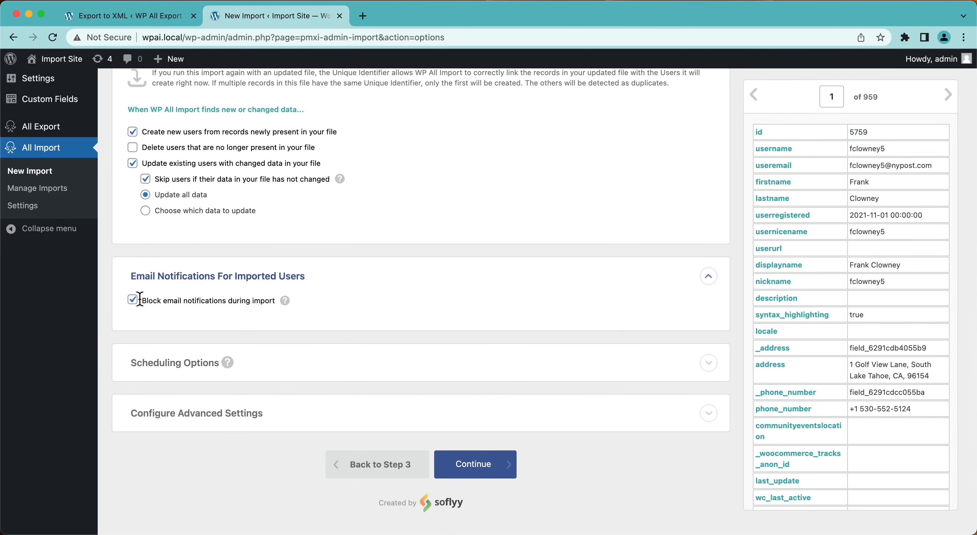
pyautogui.moveTo(285, 301)
pyautogui.scroll(-1, 333, 339)
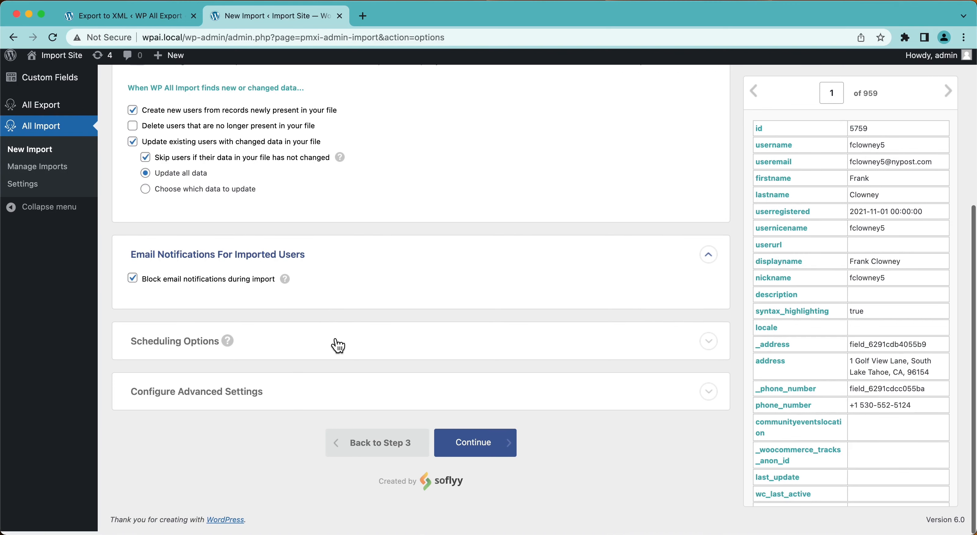
pyautogui.click(183, 397)
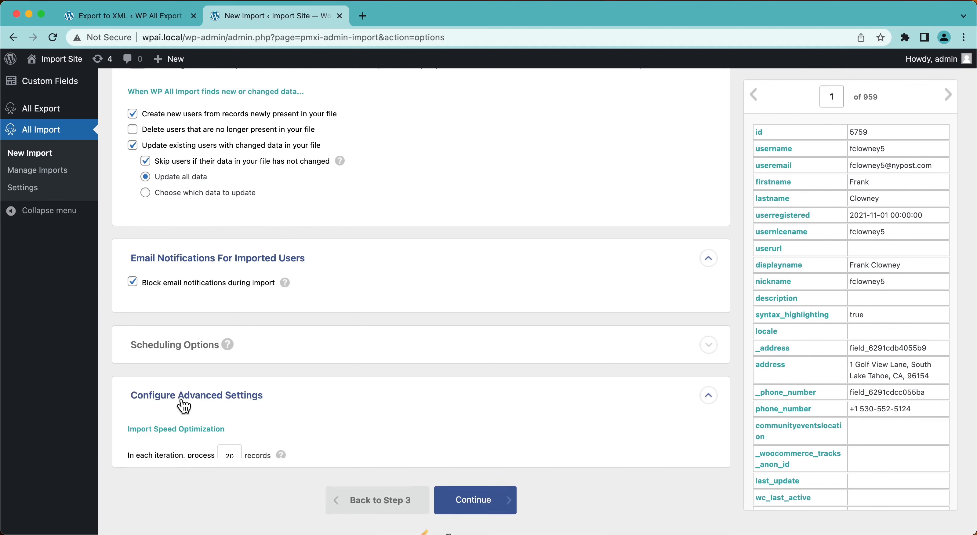
pyautogui.scroll(-5, 184, 402)
pyautogui.scroll(-6, 288, 228)
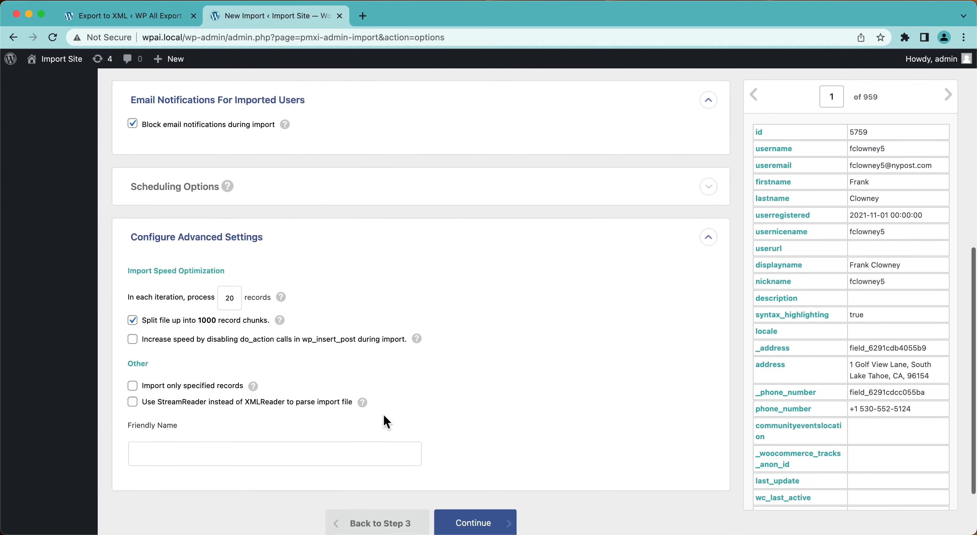
pyautogui.click(327, 212)
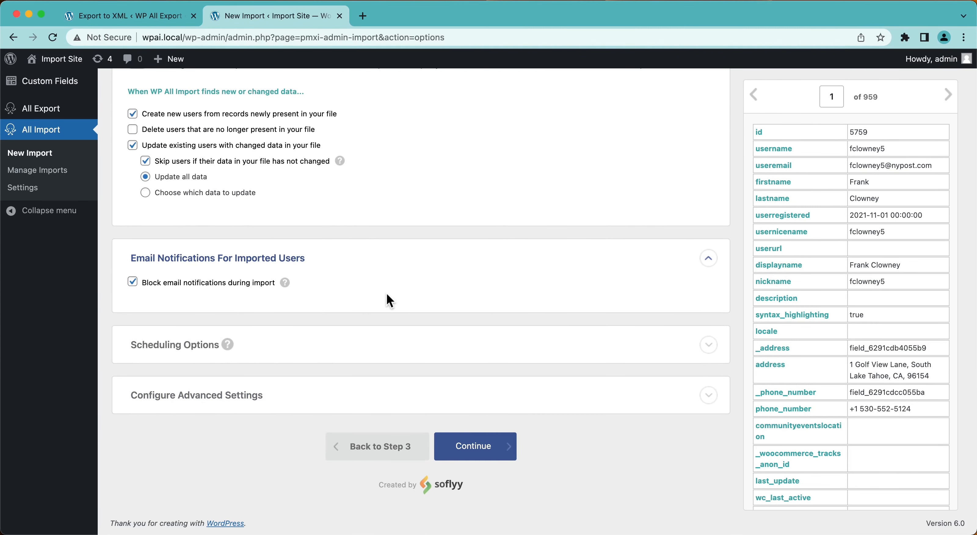
# Accept the import settings and run the user import
pyautogui.click(501, 450)
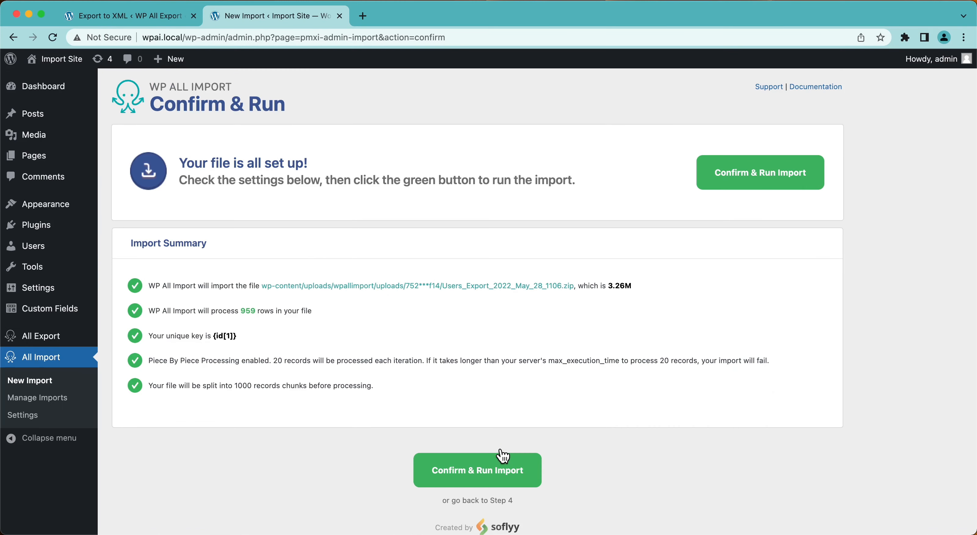
pyautogui.click(504, 472)
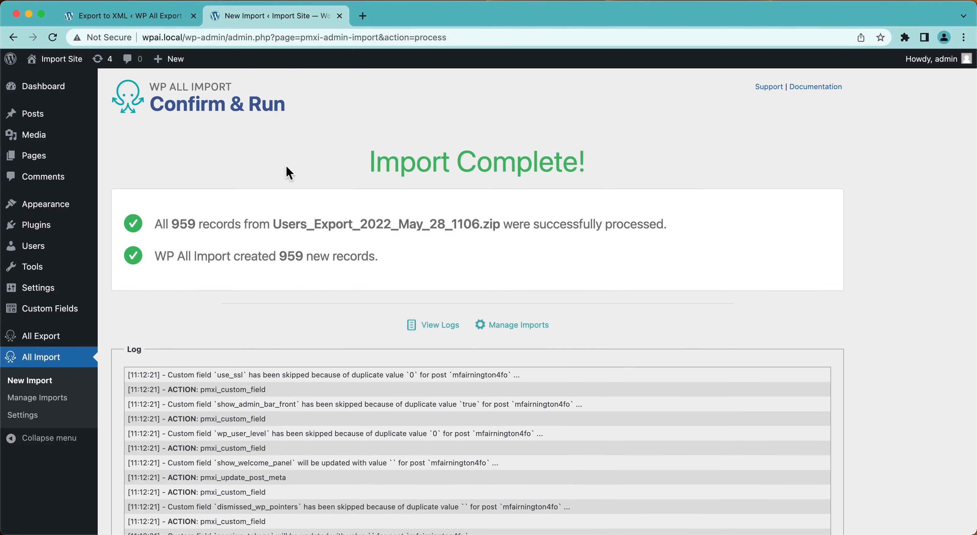
# Open the Import Site's user list and the edit page of the first listed user to check the import
pyautogui.moveTo(62, 247)
pyautogui.click(117, 252)
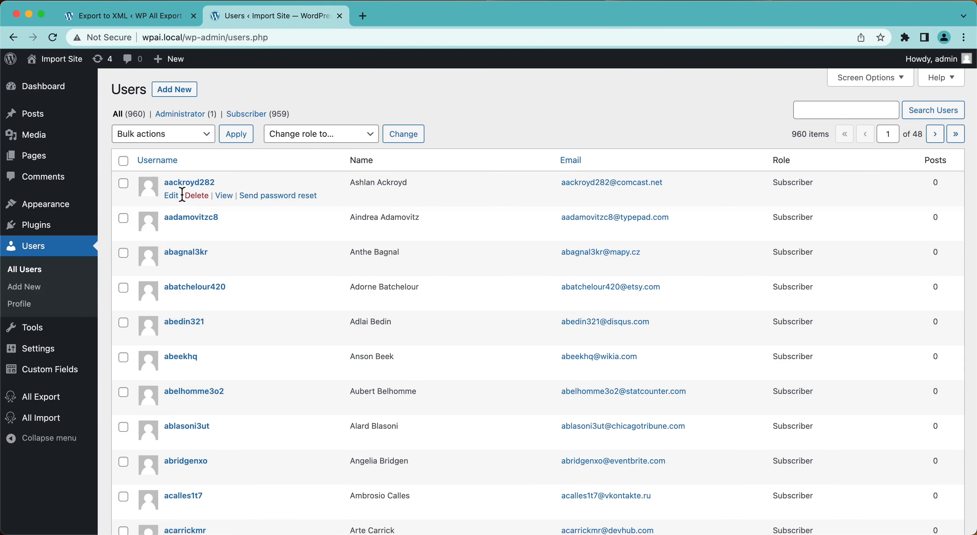
pyautogui.click(191, 184)
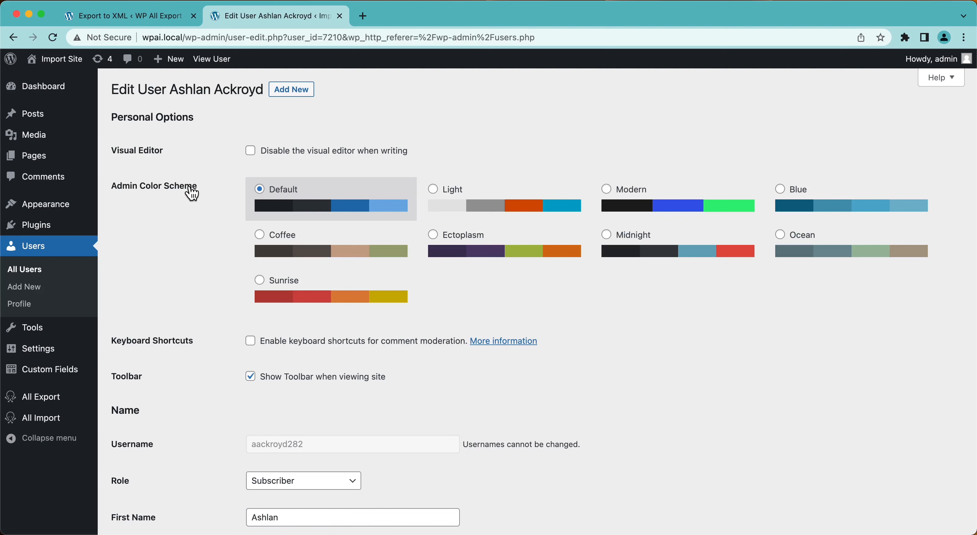
# Open the same first listed user's edit page from the Export Site's user list for comparison
pyautogui.click(163, 17)
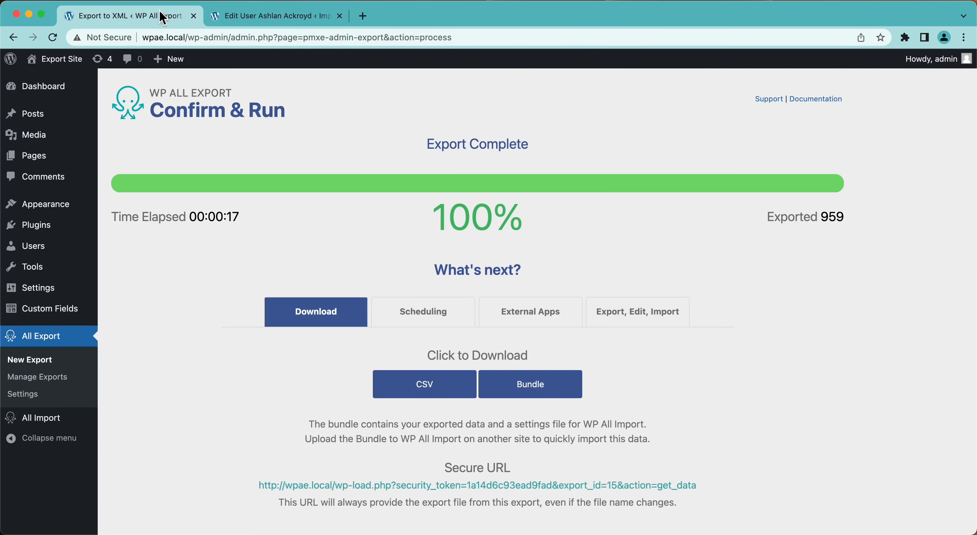
pyautogui.click(37, 251)
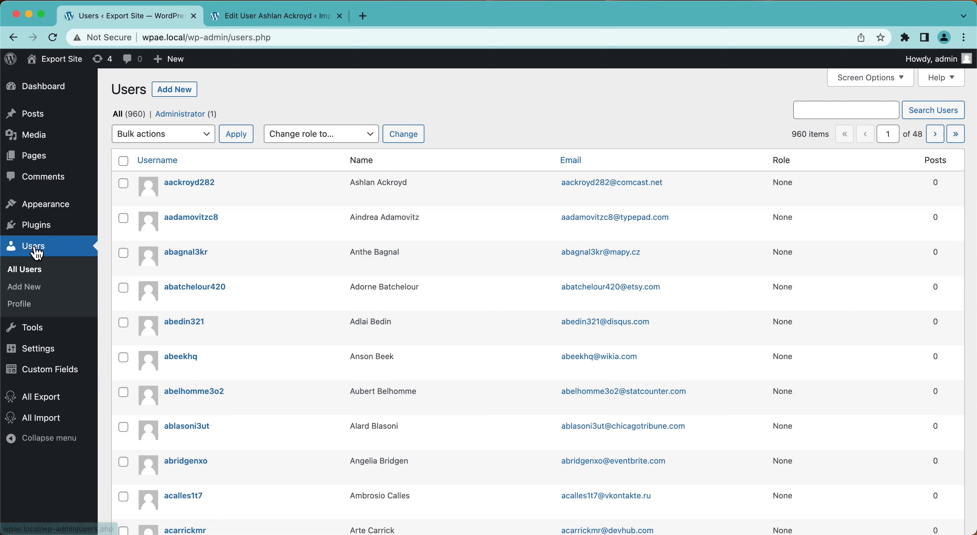
pyautogui.click(210, 184)
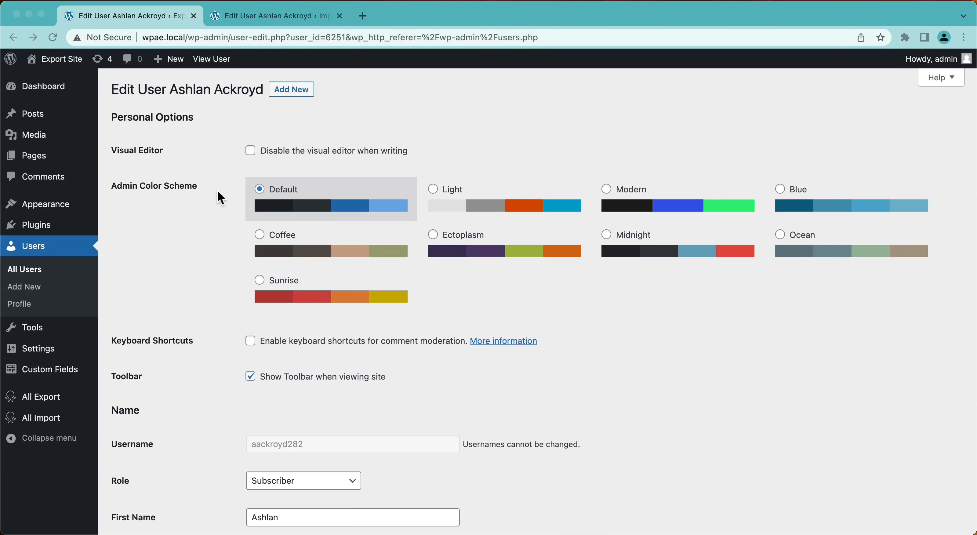
# Compare the user's name, role and contact info fields between the Export Site and the Import Site
pyautogui.scroll(-8, 211, 320)
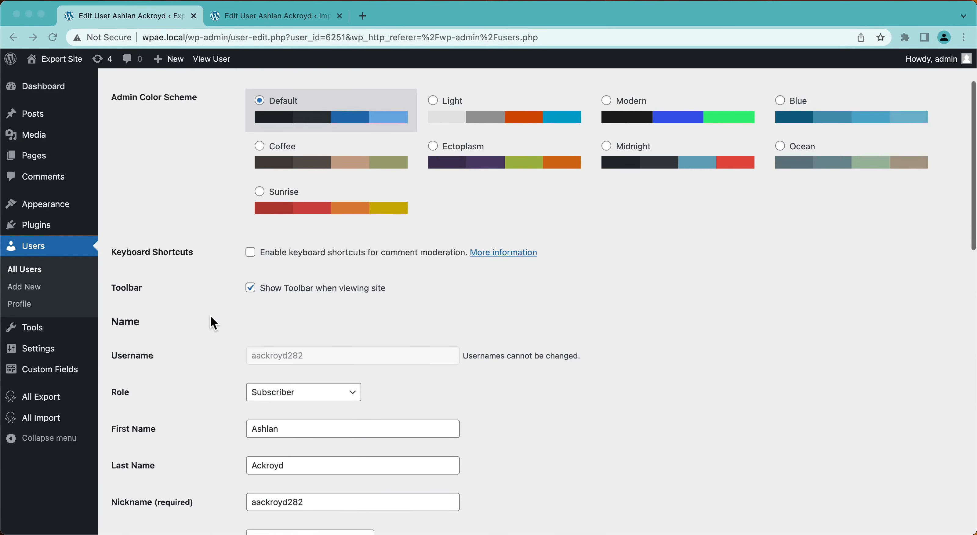
pyautogui.scroll(-1, 212, 320)
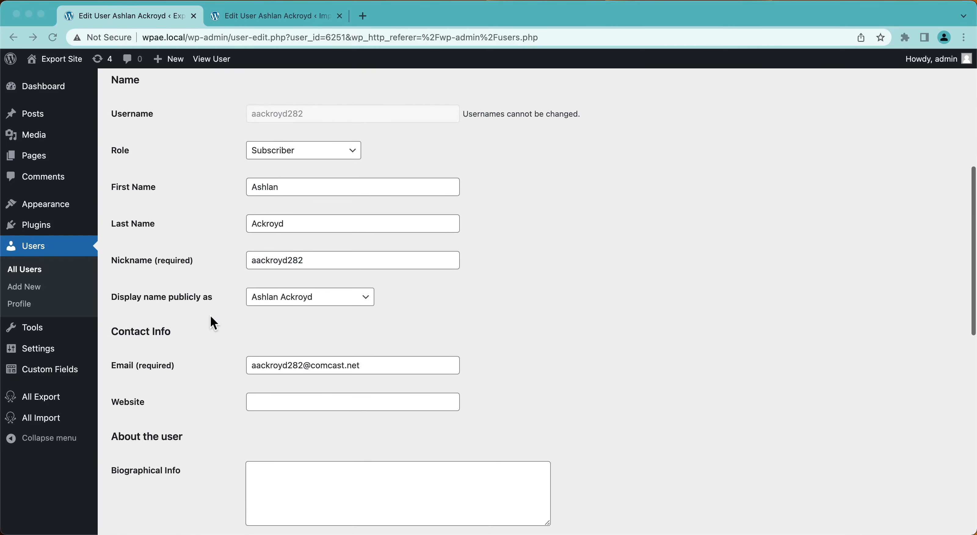
pyautogui.scroll(1, 213, 321)
pyautogui.click(248, 16)
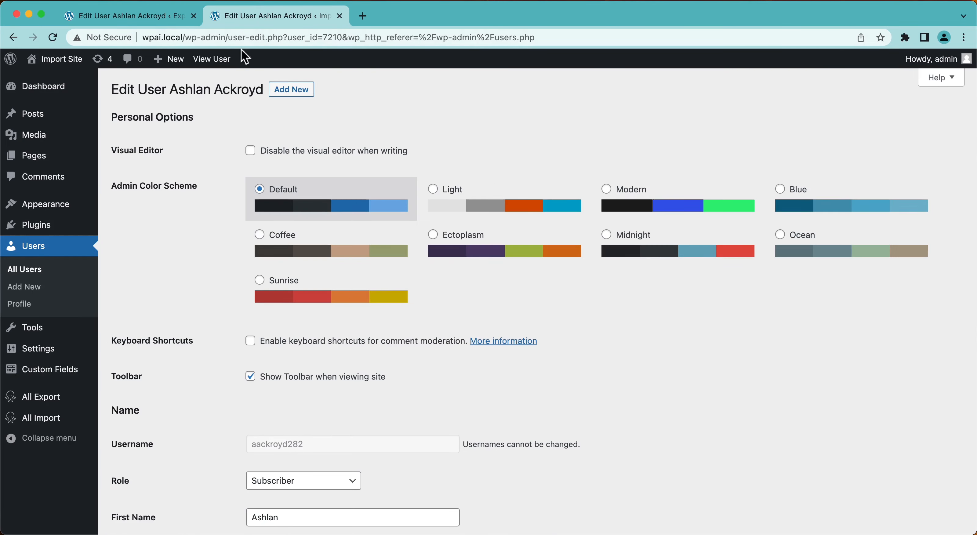
pyautogui.scroll(-6, 181, 272)
pyautogui.scroll(-3, 180, 269)
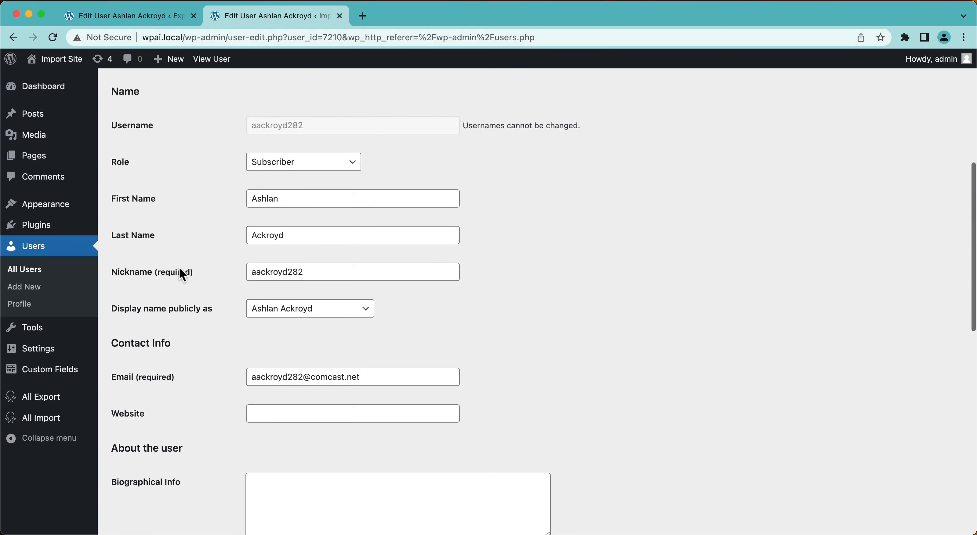
pyautogui.click(152, 17)
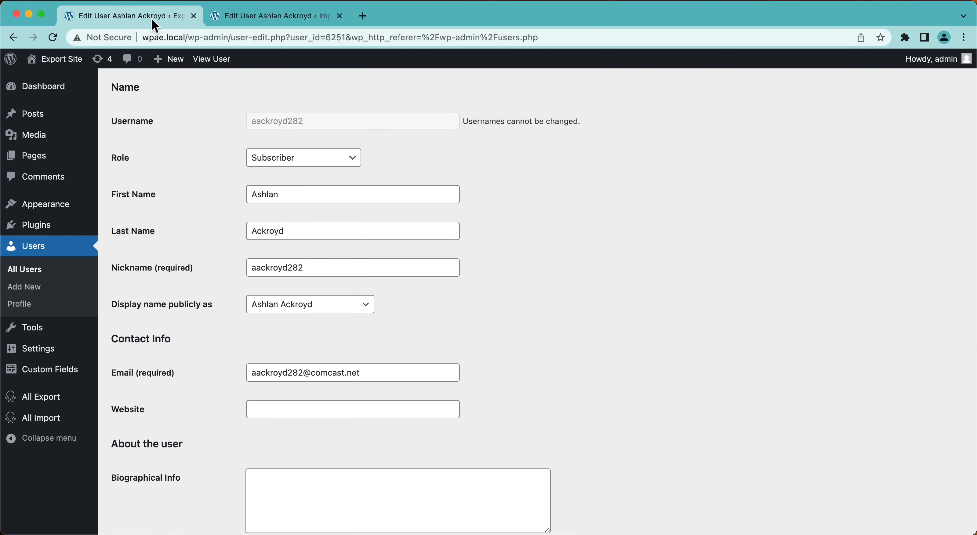
pyautogui.click(242, 19)
pyautogui.click(181, 17)
# Compare the Member Data address and phone number fields of the user on both sites
pyautogui.scroll(-10, 181, 282)
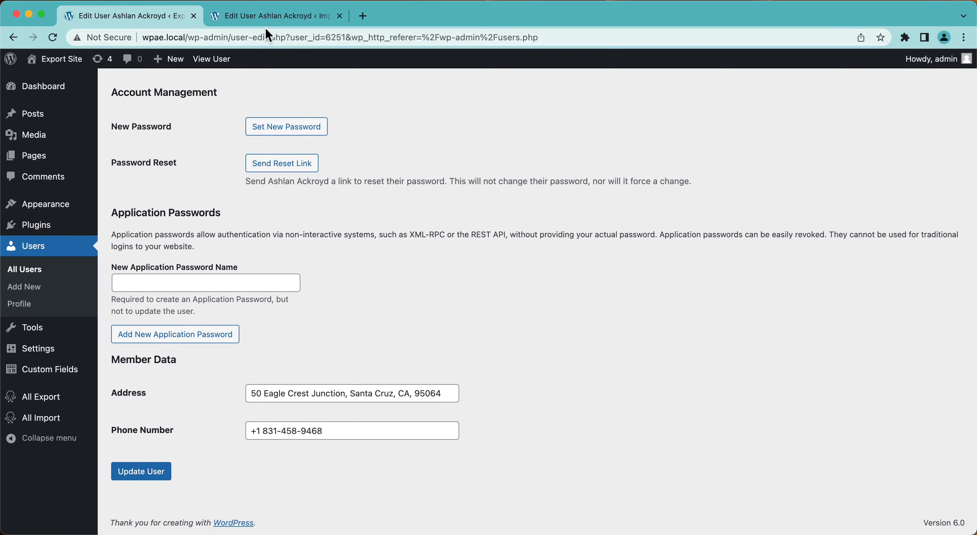
pyautogui.click(269, 20)
pyautogui.scroll(-10, 231, 259)
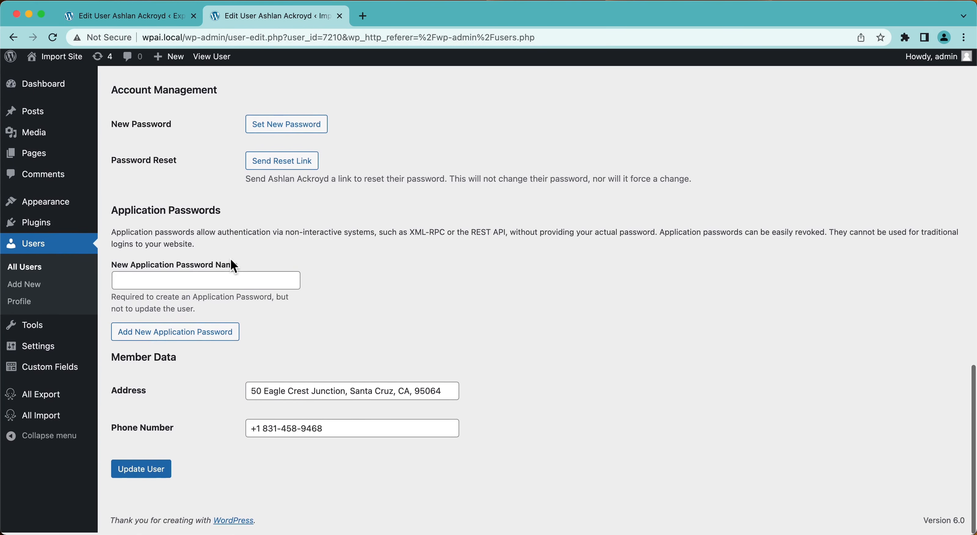
pyautogui.click(178, 21)
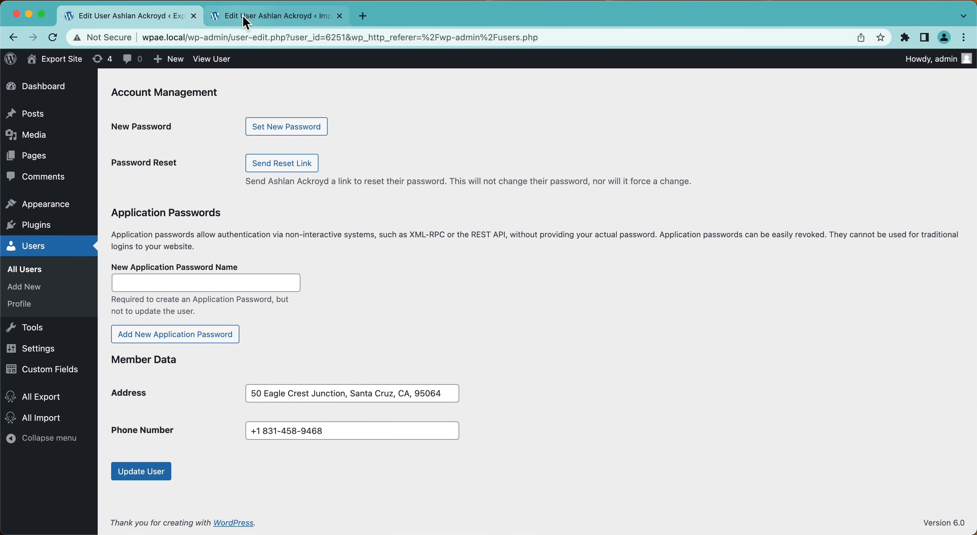
pyautogui.click(245, 18)
pyautogui.click(183, 22)
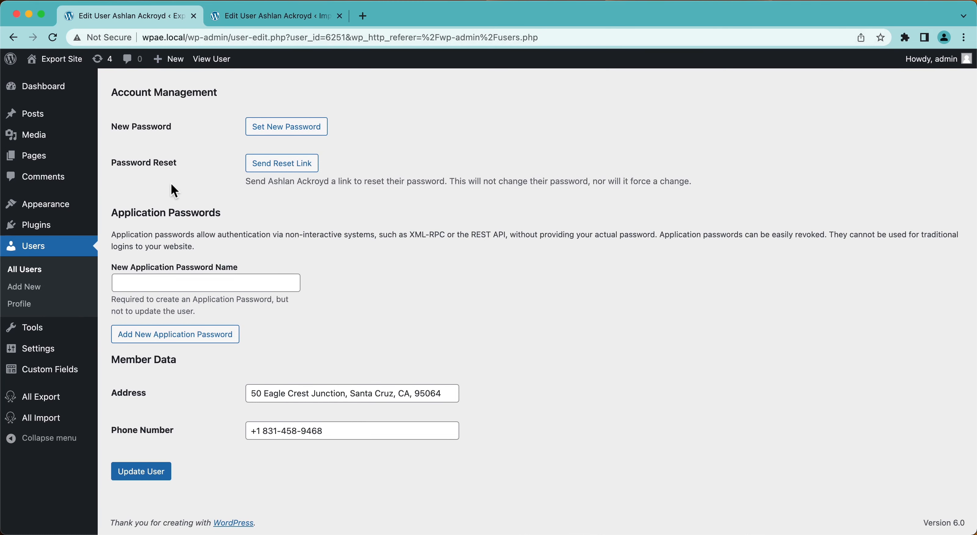
pyautogui.scroll(10, 171, 184)
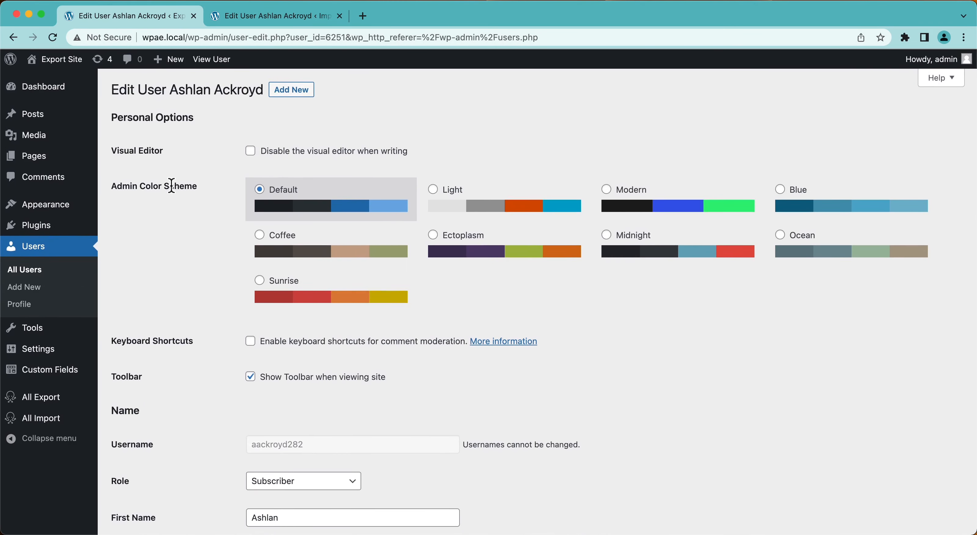